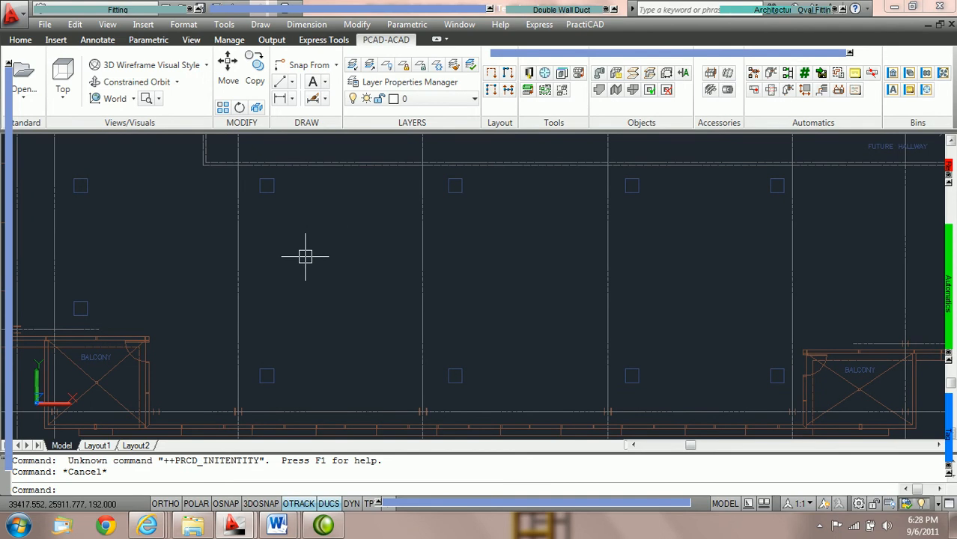
Start a rectangular straight duct fitting with Width In 48 and Depth In 24
mouse_move(74, 10)
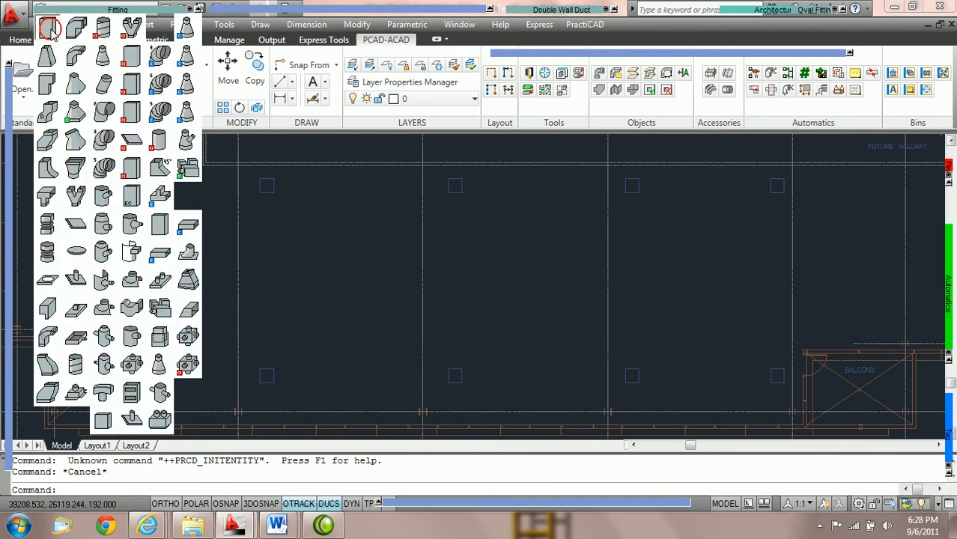
left_click(49, 30)
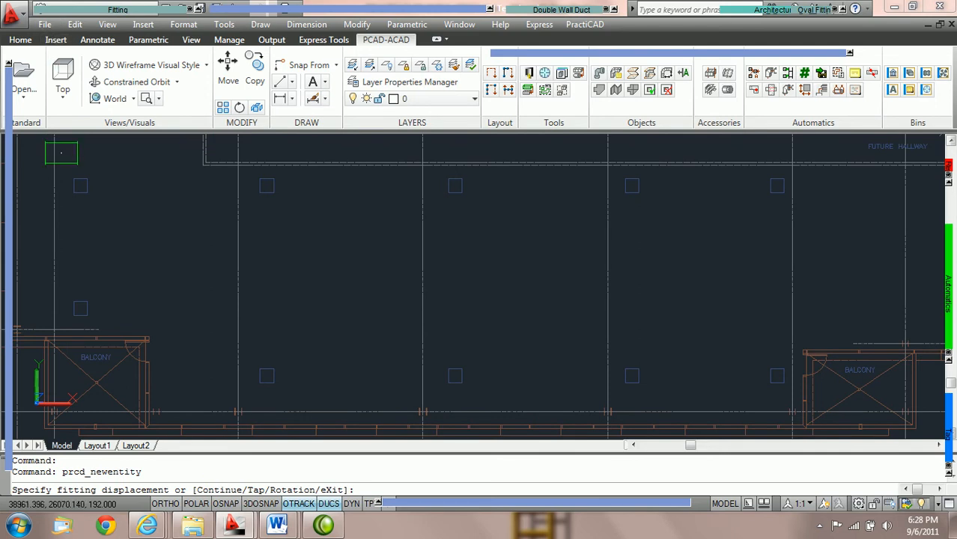
mouse_move(9, 198)
left_click(162, 120)
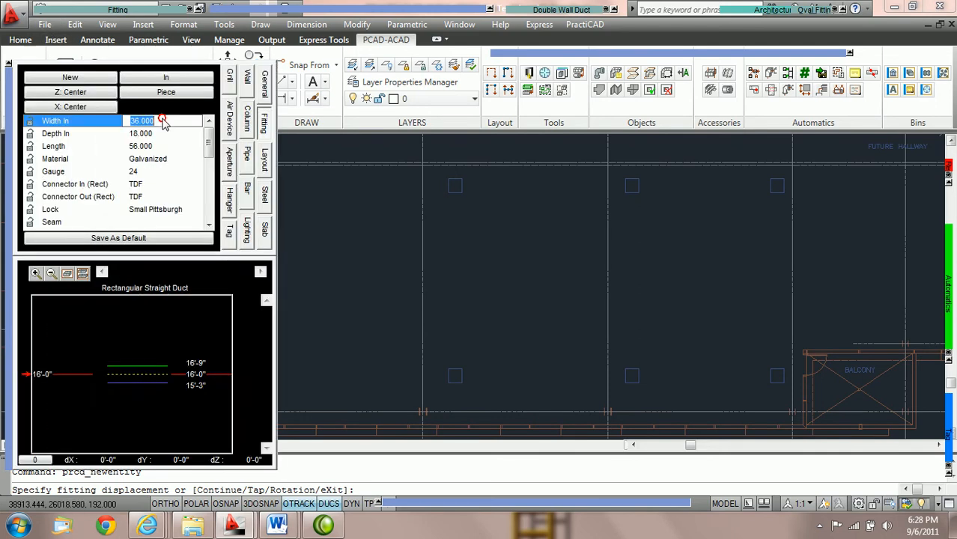
type("48")
key("Tab")
type("2")
key("Tab")
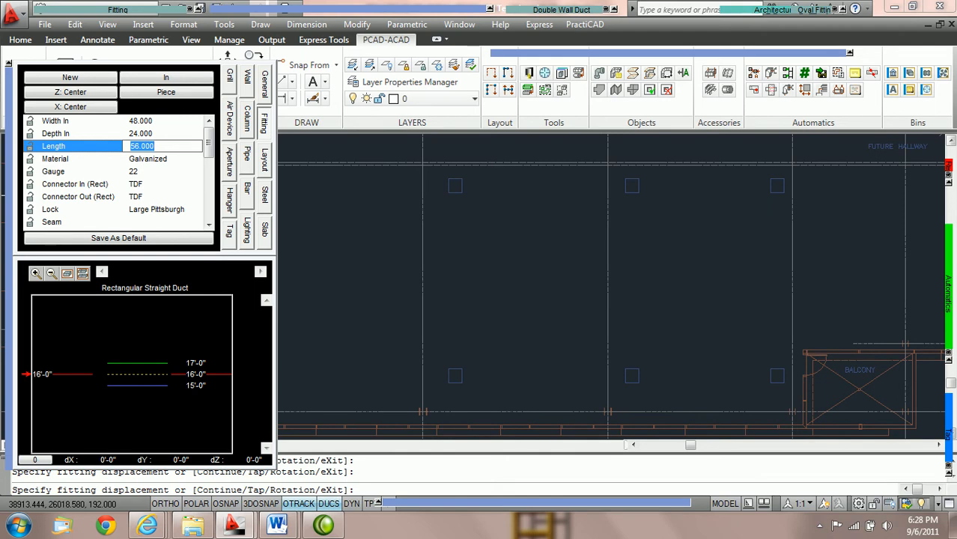
key("Tab")
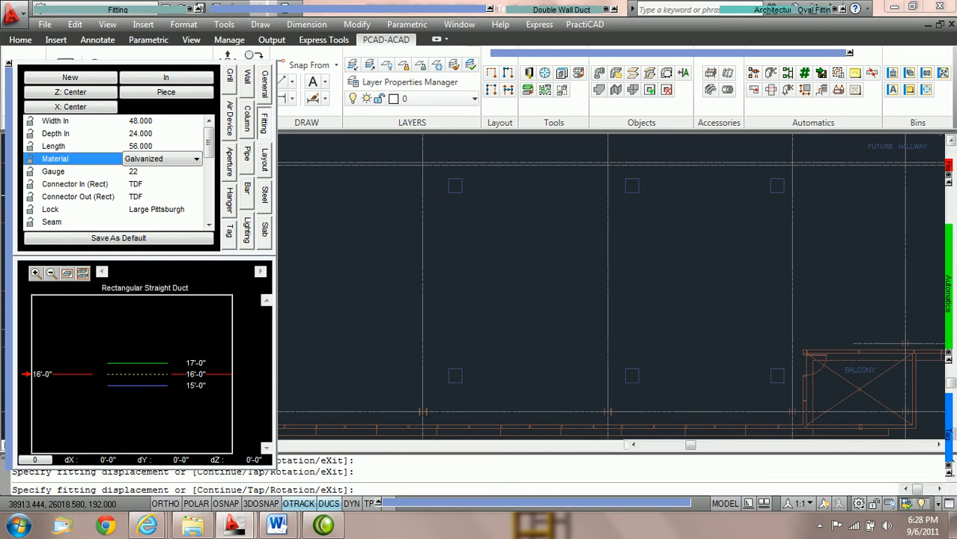
key("Tab")
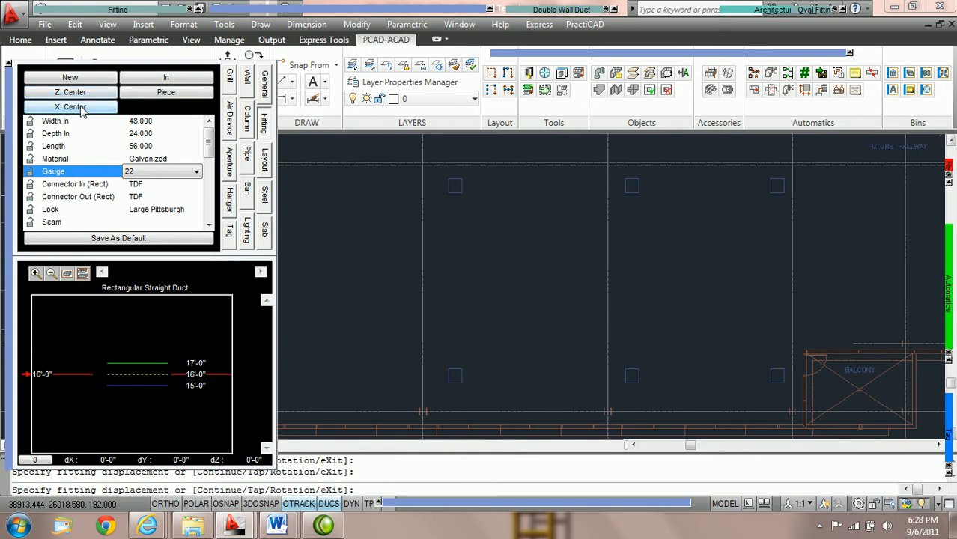
Set the straight duct's bottom elevation to 10 feet
left_click(199, 385)
type("10")
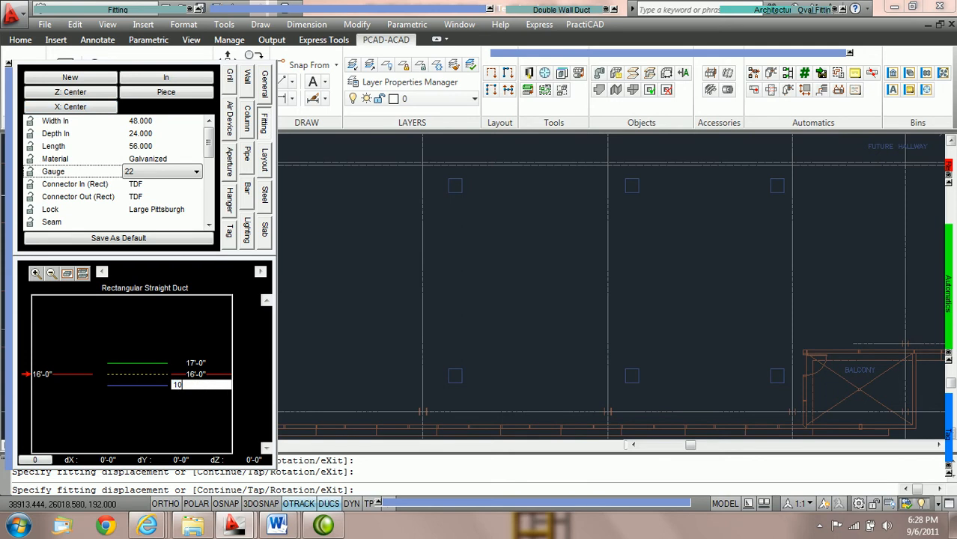
key("Return")
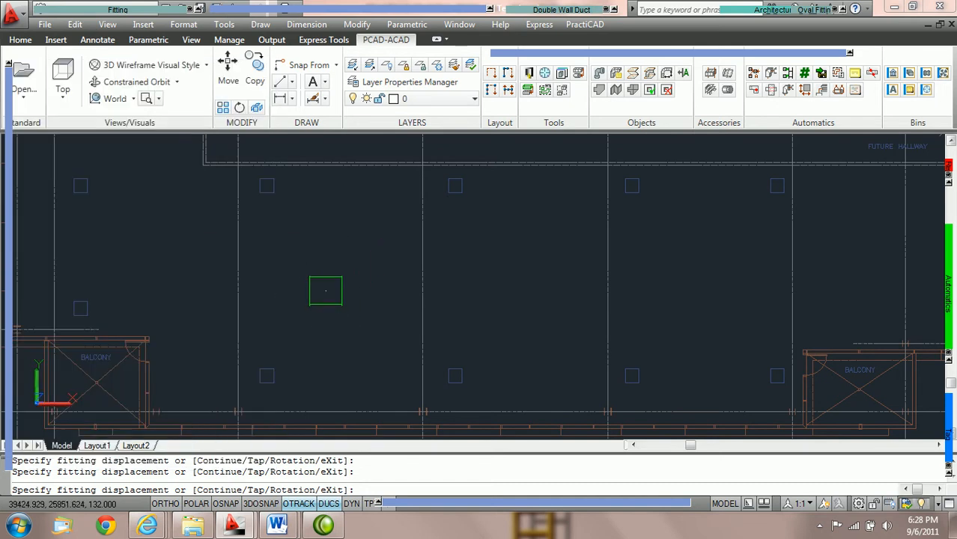
Place the first straight duct piece in the open bay beside the balcony, unrotated, with polar tracking on to run horizontally
scroll(335, 268, "up", 3)
scroll(292, 266, "down", 2)
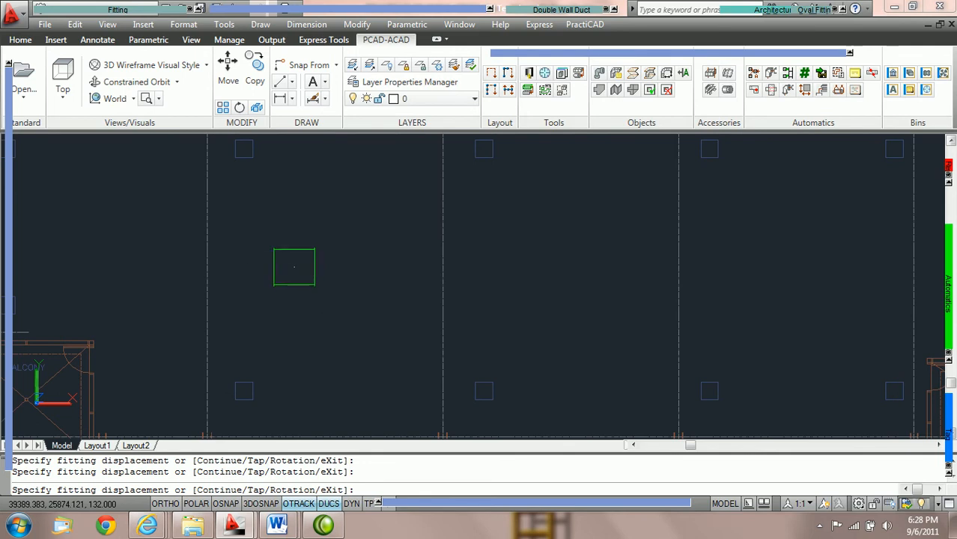
left_click(272, 266)
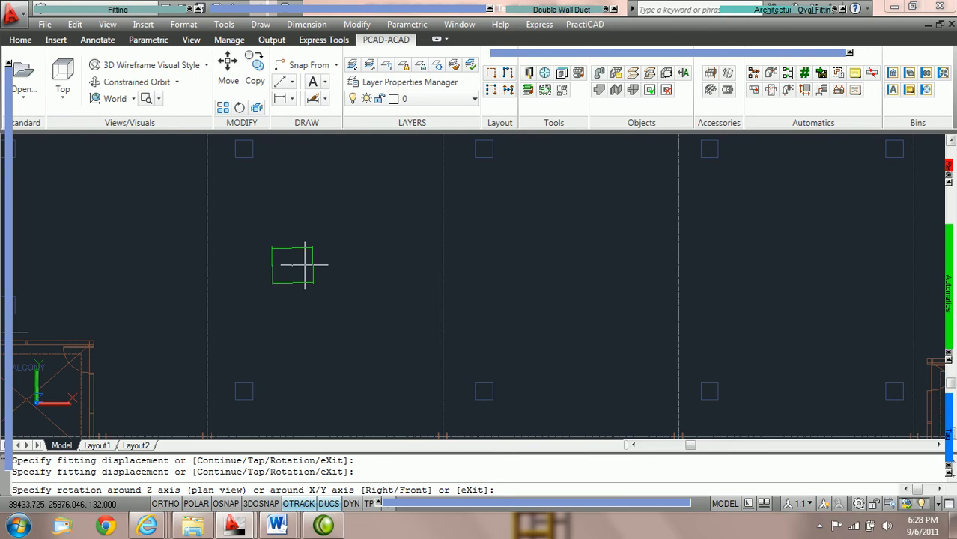
key("Return")
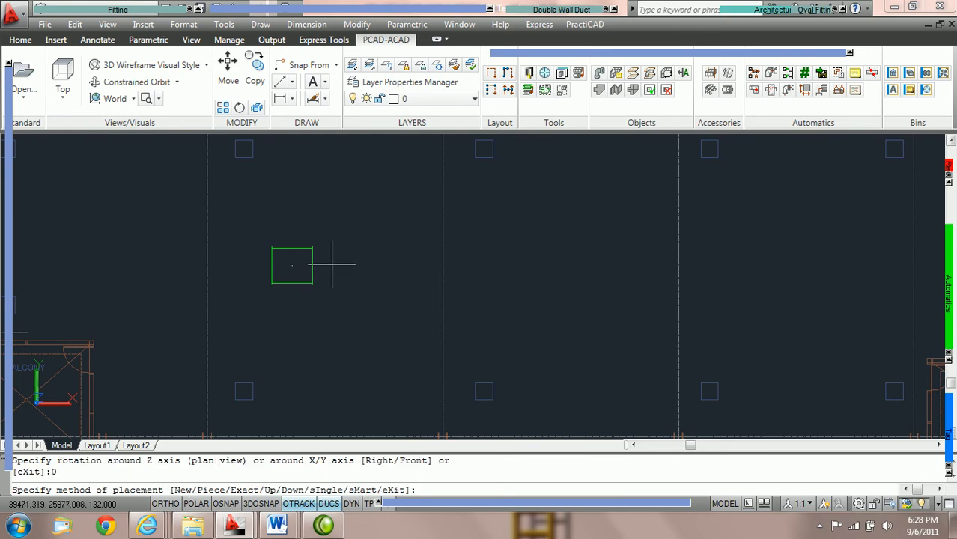
left_click(196, 504)
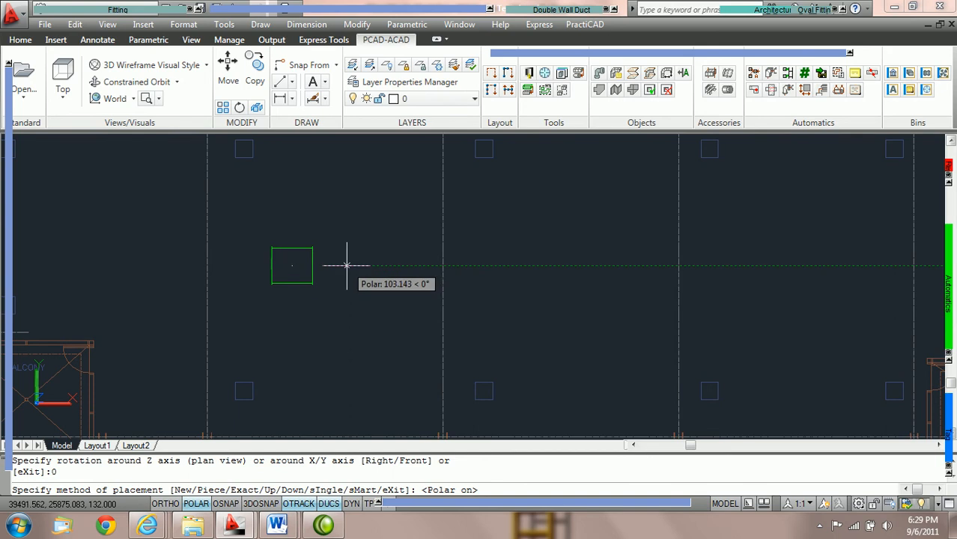
left_click(346, 265)
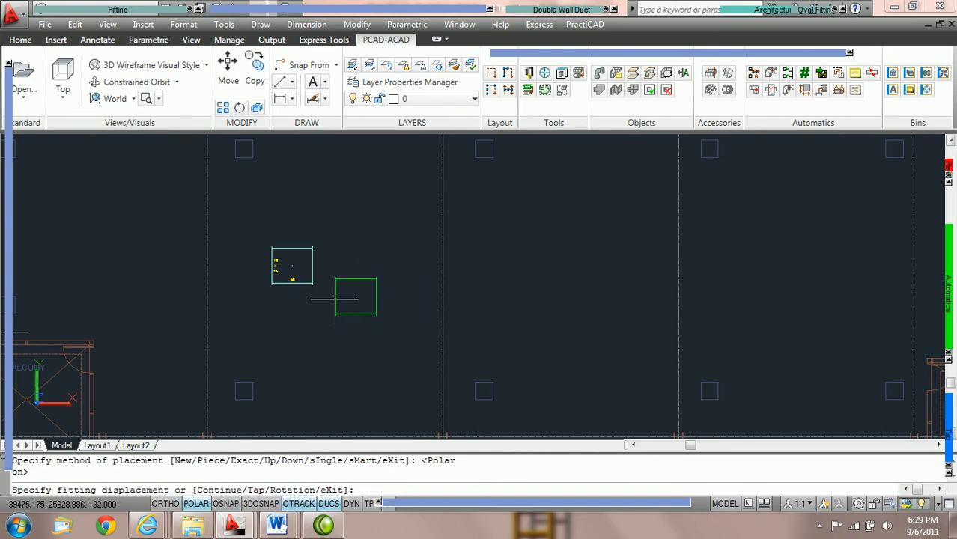
Switch the duct placement mode to Continue and back to New
scroll(324, 329, "up", 1)
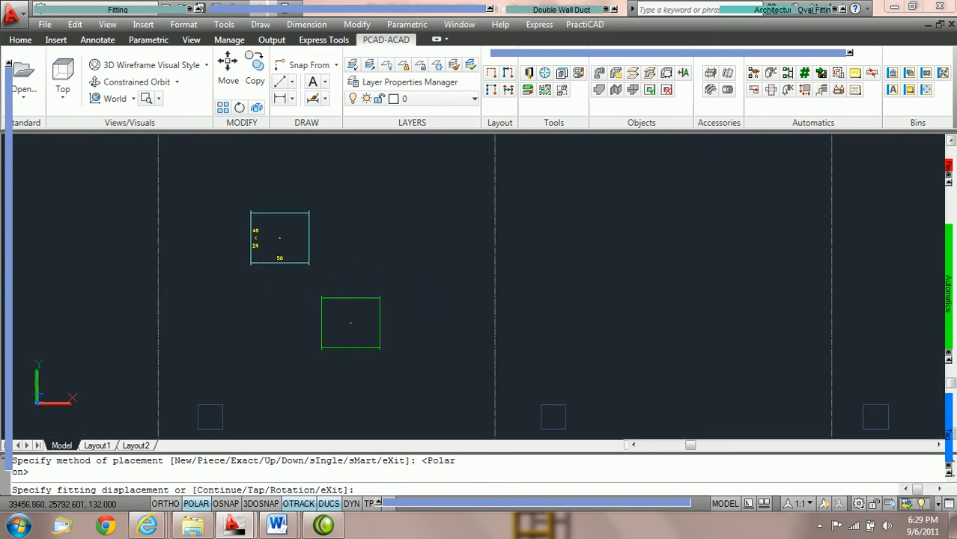
scroll(333, 263, "up", 1)
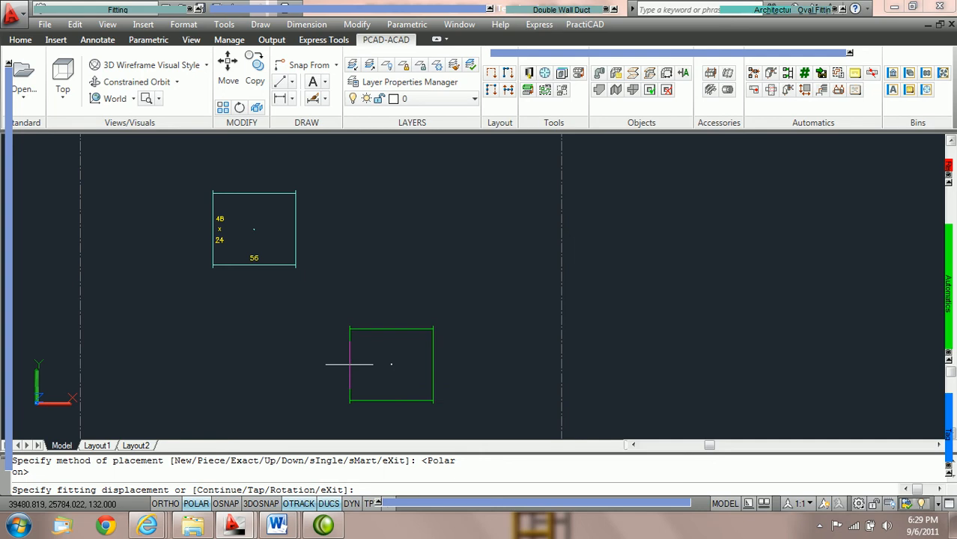
mouse_move(9, 143)
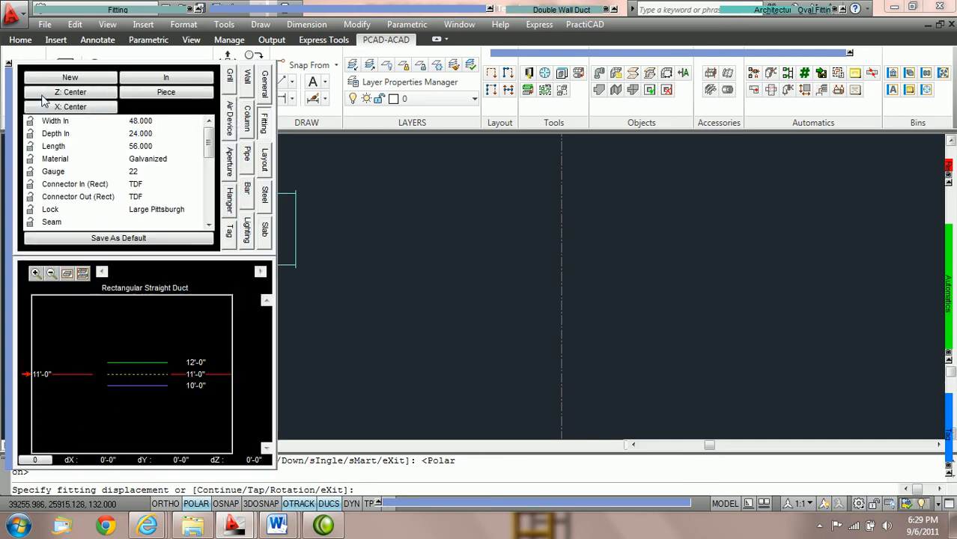
left_click(63, 79)
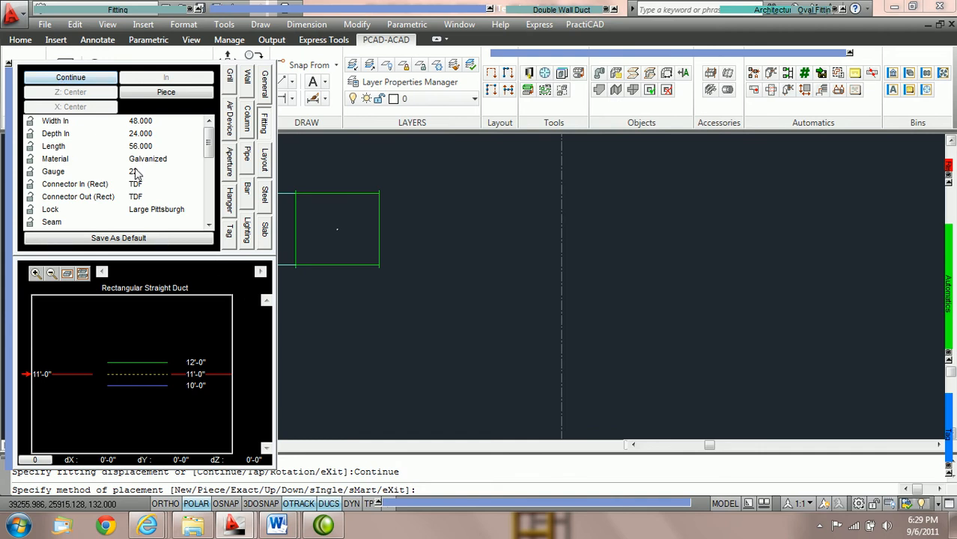
left_click(65, 78)
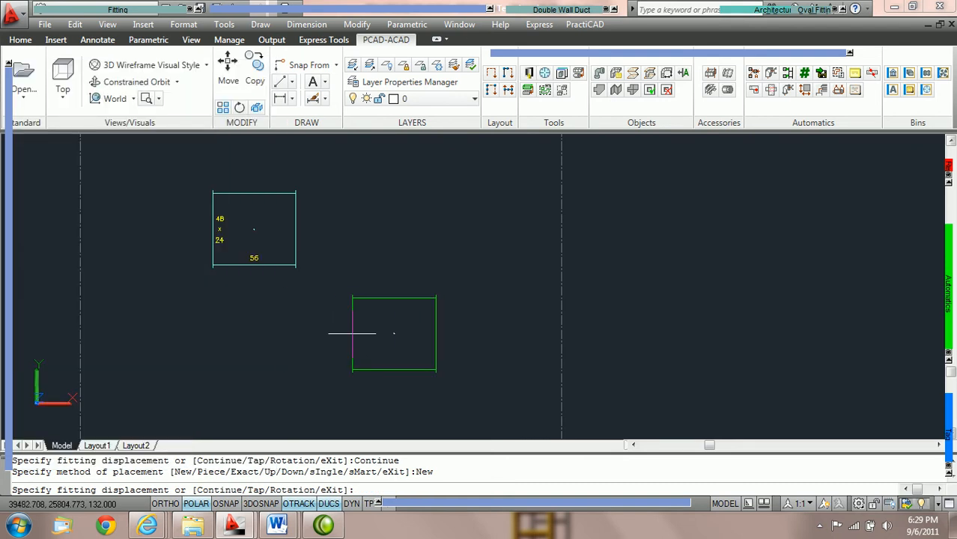
Continue the run from the first duct's open end with two more 48 x 24 straight pieces
key("Return")
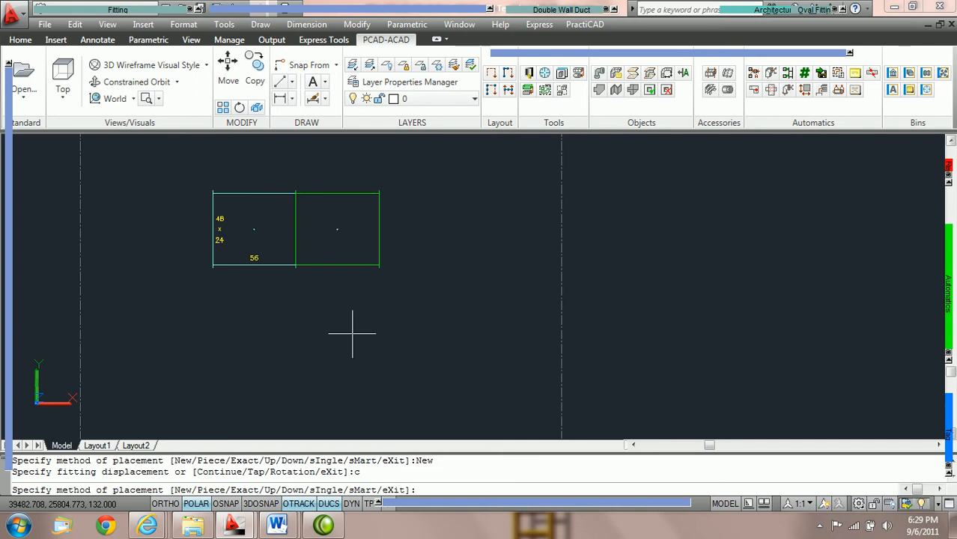
right_click(352, 334)
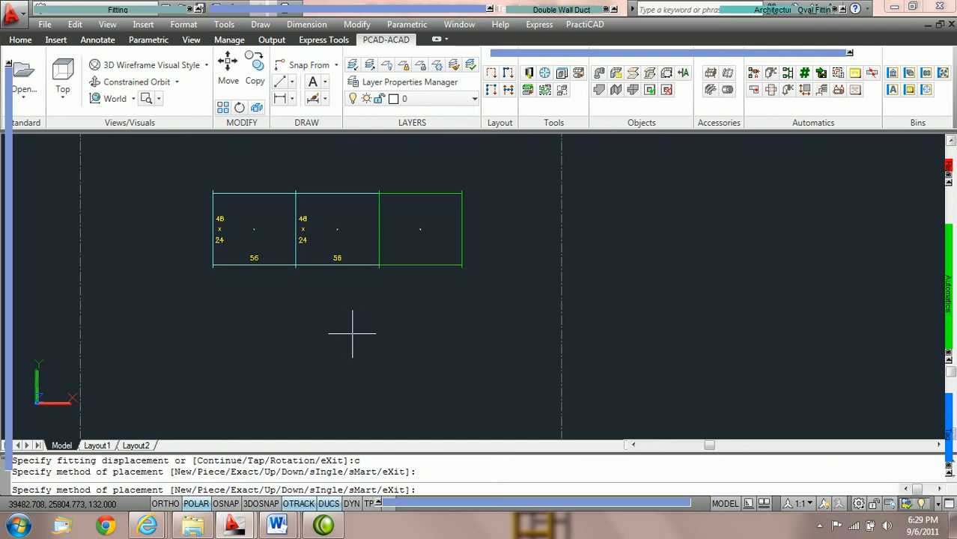
right_click(352, 334)
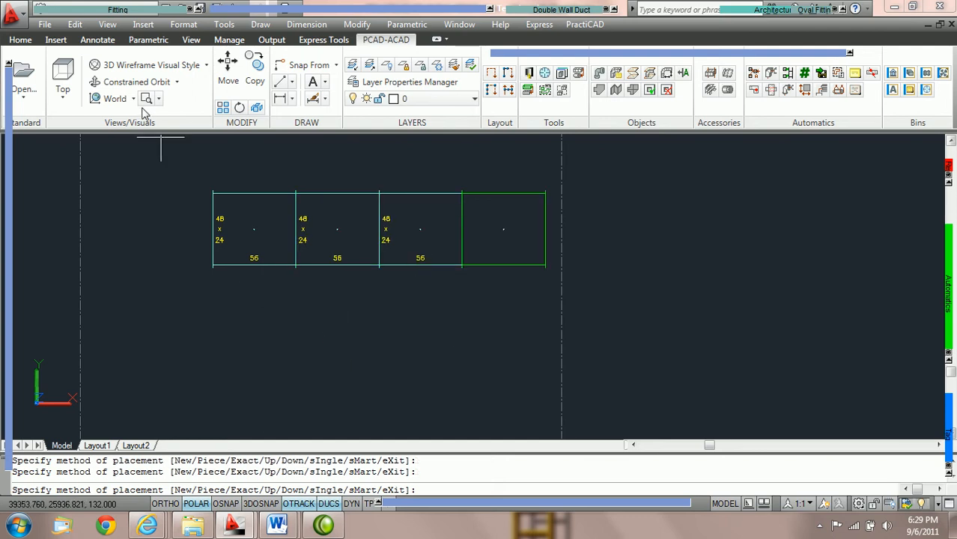
Start a Finished Length Transition at the end of the run and set its Width Out to 38
left_click(117, 11)
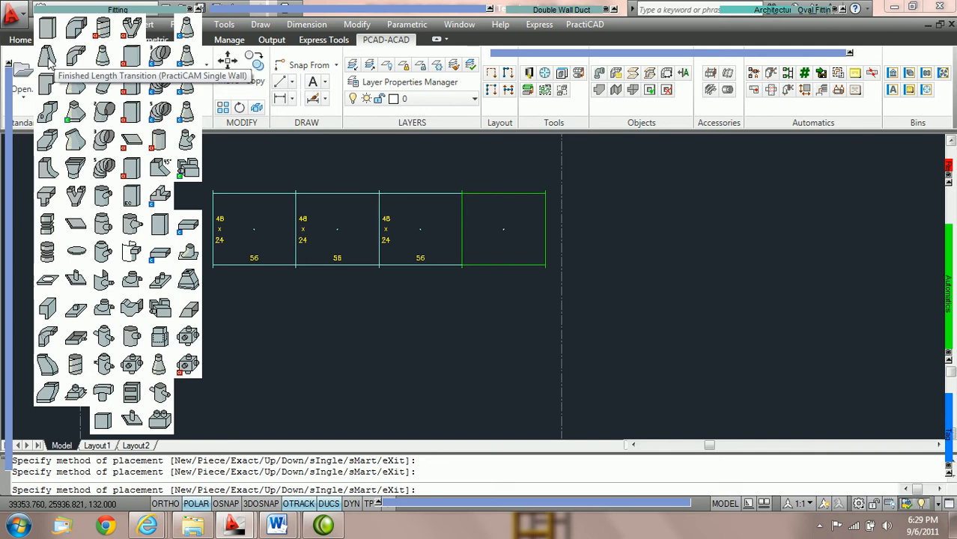
left_click(48, 62)
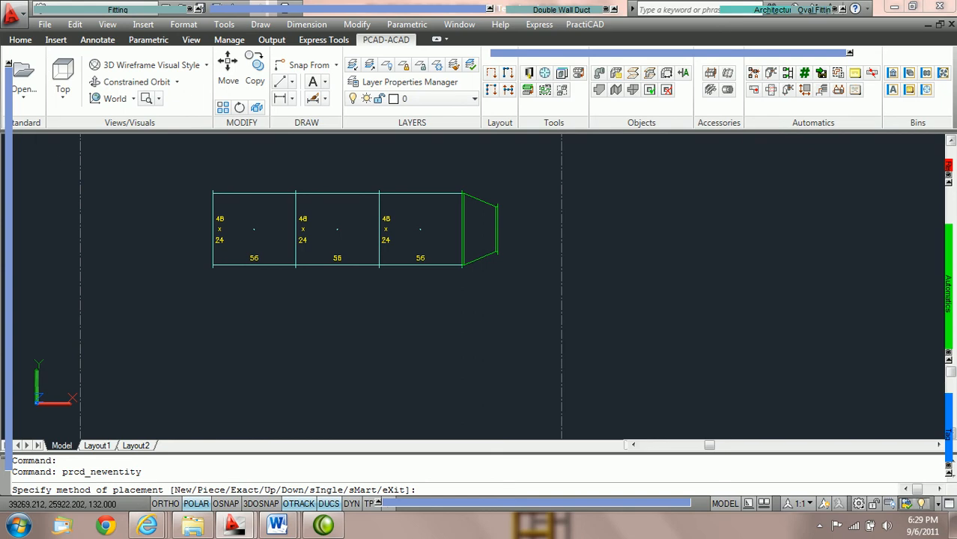
mouse_move(6, 184)
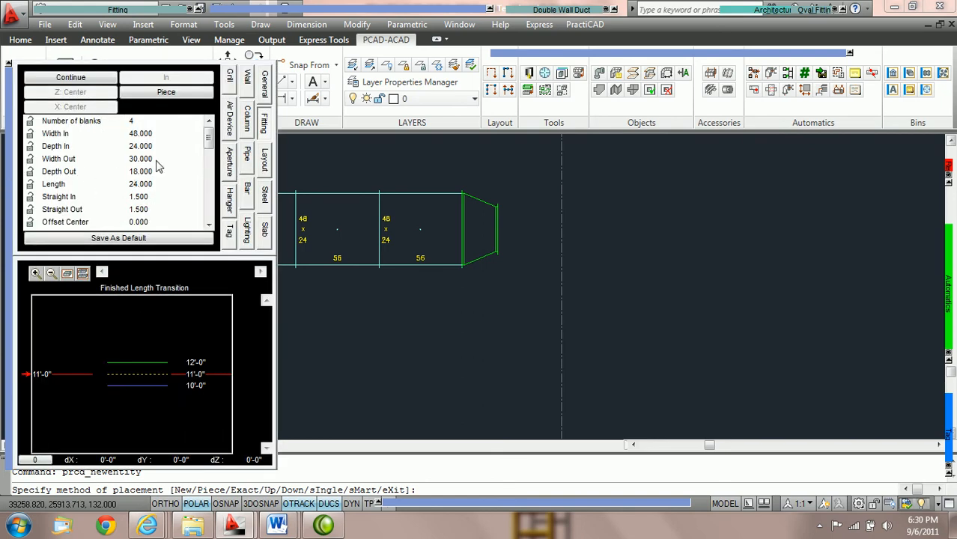
left_click(156, 159)
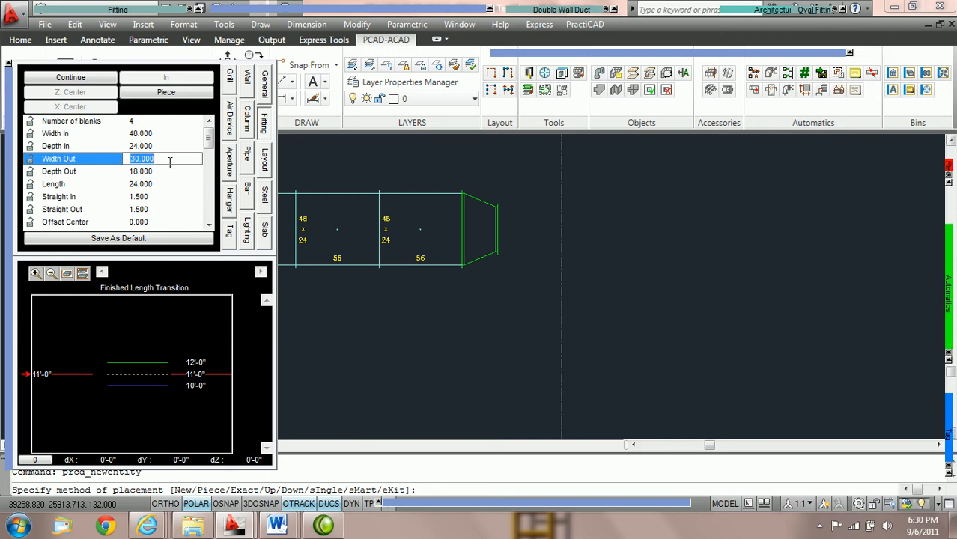
type("36")
key("Return")
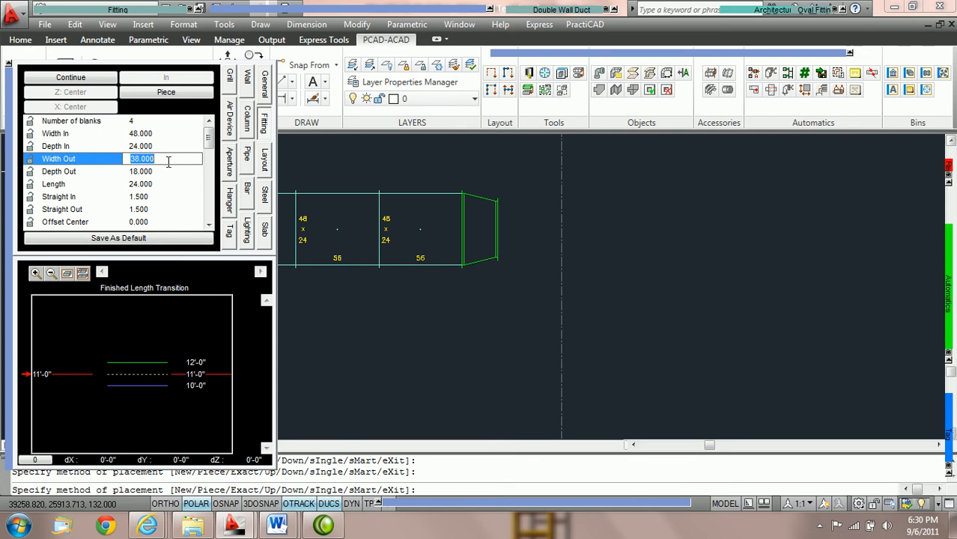
Set the transition's Offset Left to 0 so its left side runs straight
key("Tab")
key("Tab")
key("Tab")
key("Tab")
key("Tab")
key("Tab")
key("Tab")
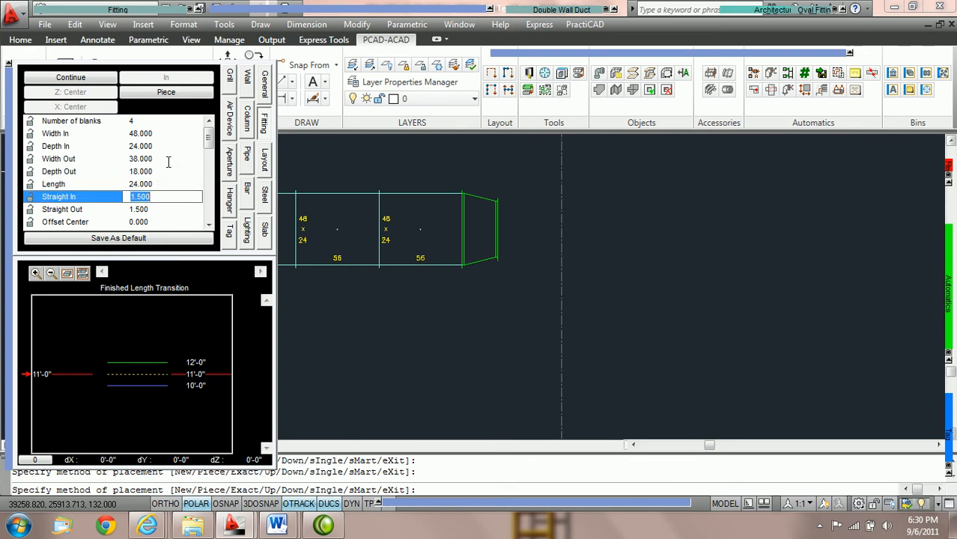
key("shift+Tab")
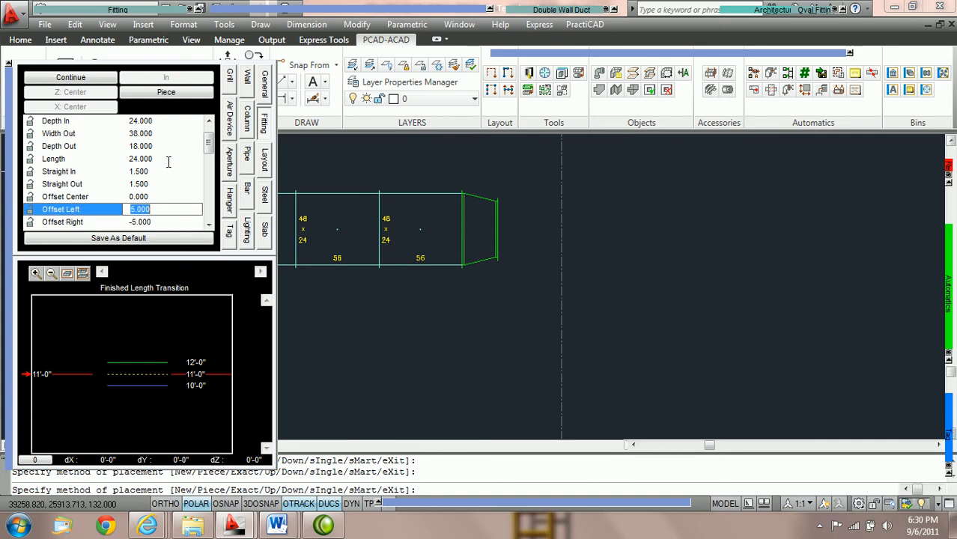
type("0")
key("Tab")
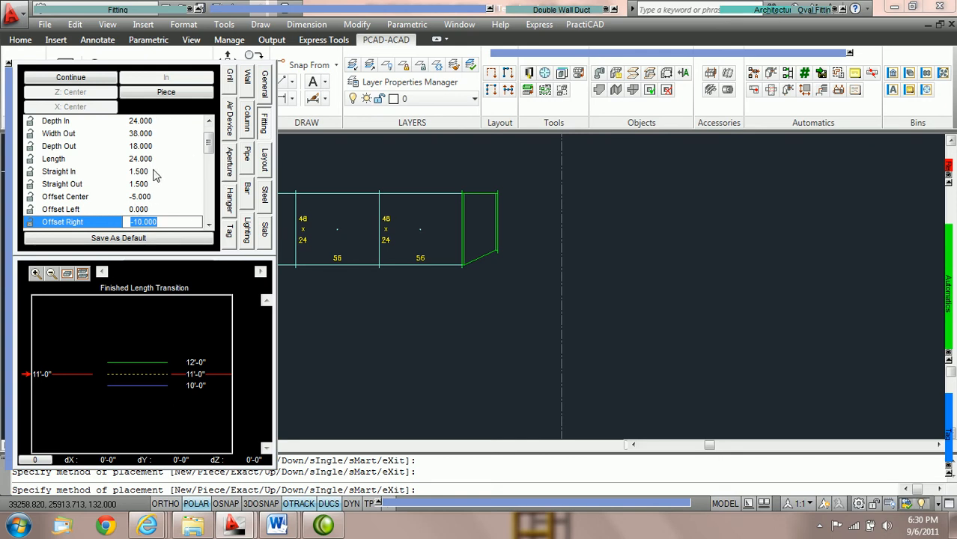
Place the transition at the end of the third straight duct
left_click(522, 257)
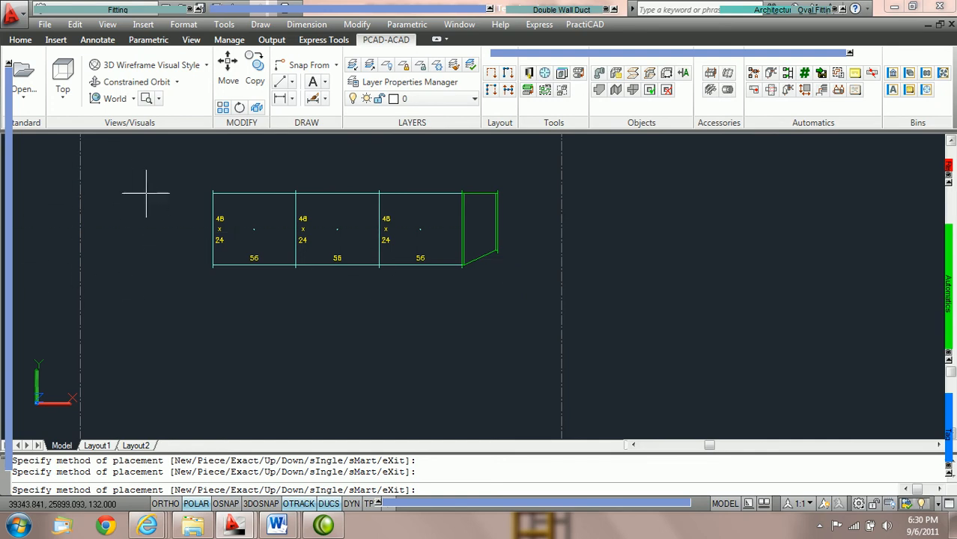
mouse_move(6, 185)
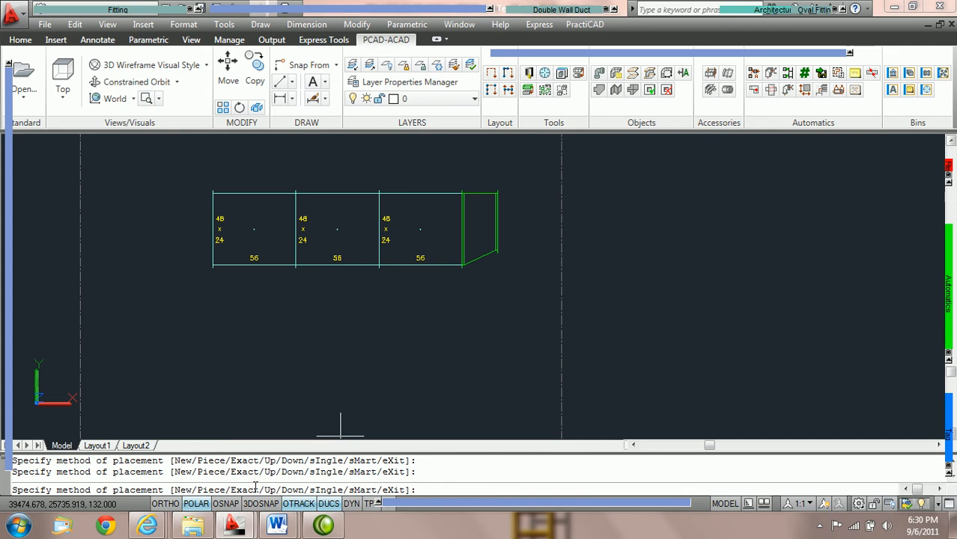
left_click(393, 313)
middle_click_drag(448, 296, 315, 325)
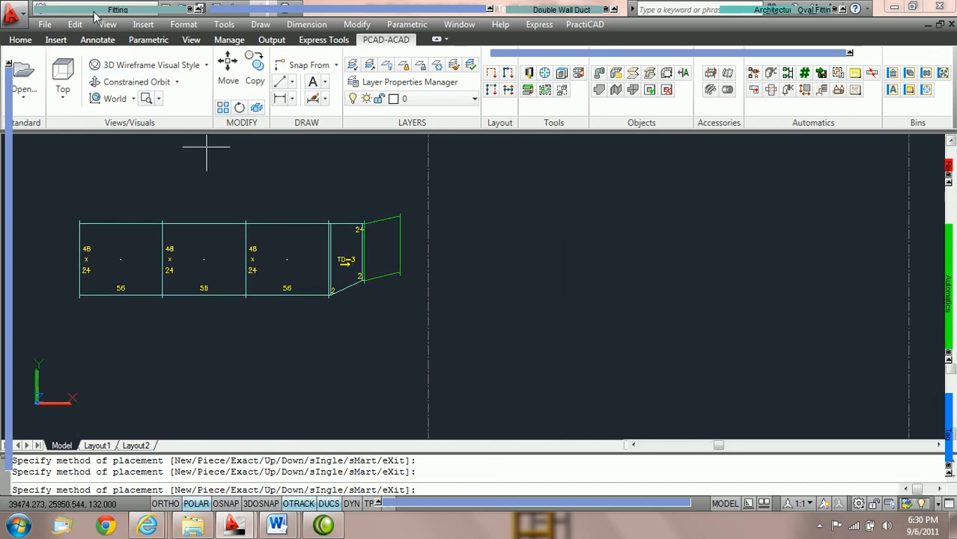
Add two 38 x 18 rectangular straight duct pieces after the transition
mouse_move(78, 10)
left_click(45, 35)
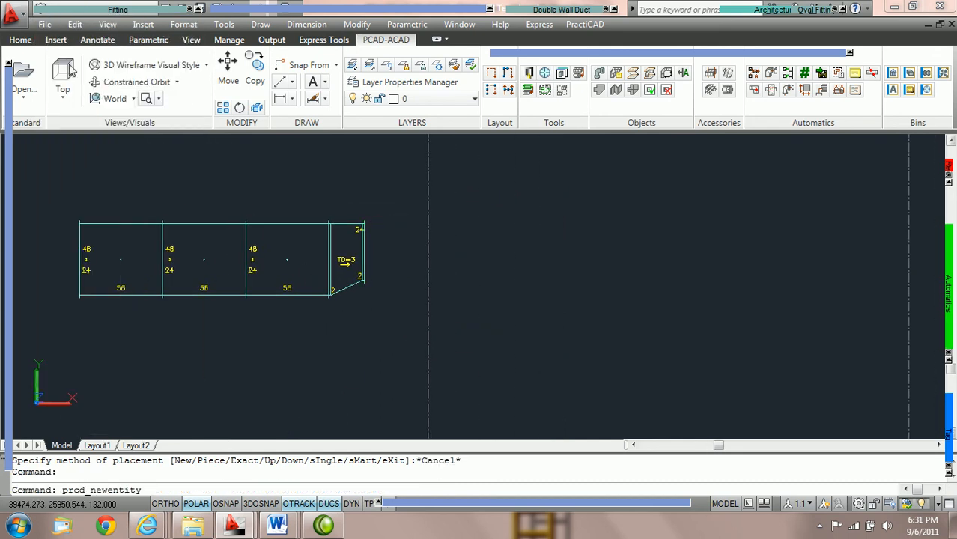
left_click(156, 166)
left_click(154, 161)
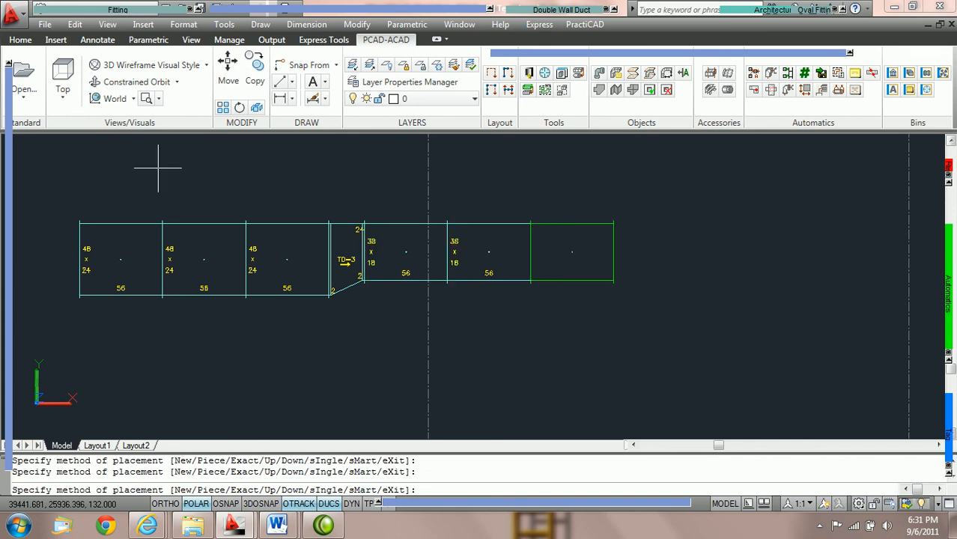
middle_click_drag(199, 176, 202, 253)
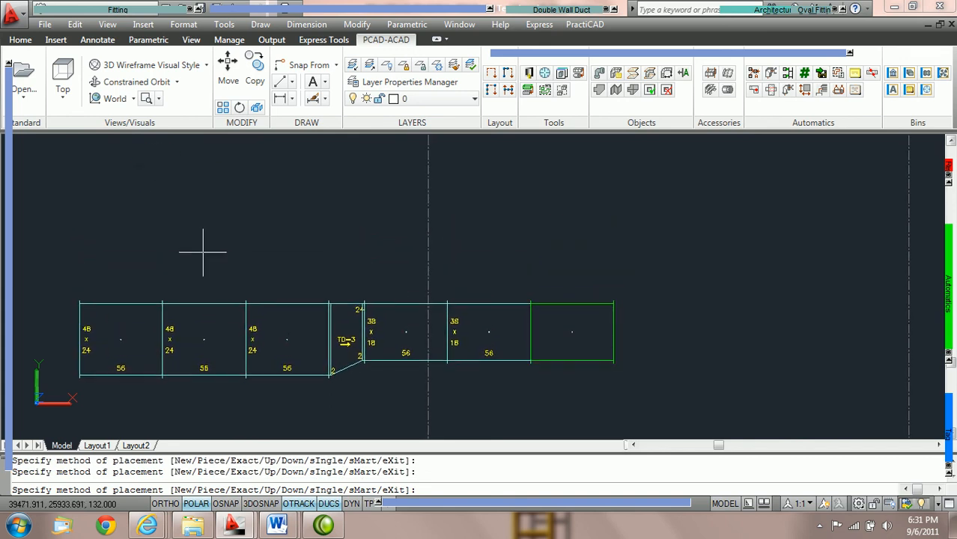
Place a square elbow rotated to 180 at the end of the 38 x 18 straight ducts so it turns up the plan
left_click(113, 9)
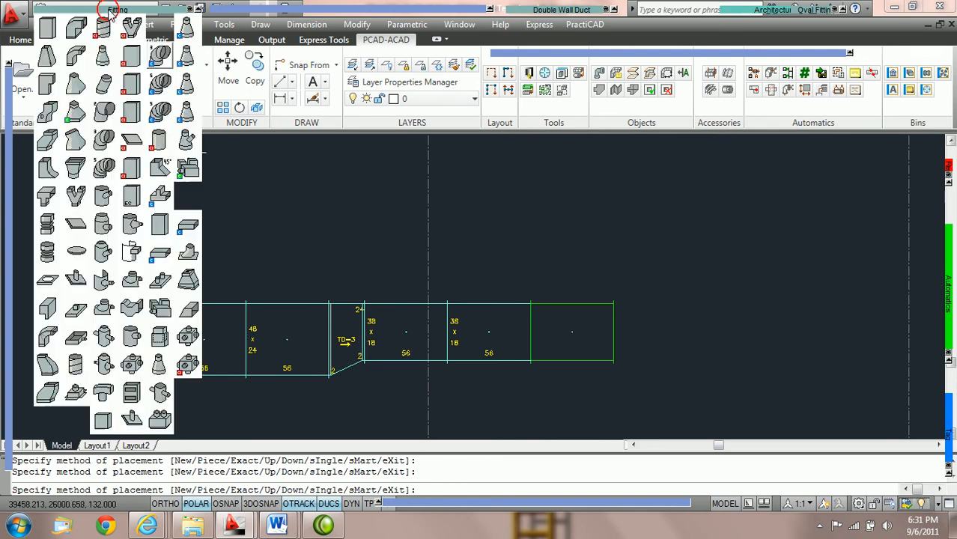
left_click(50, 89)
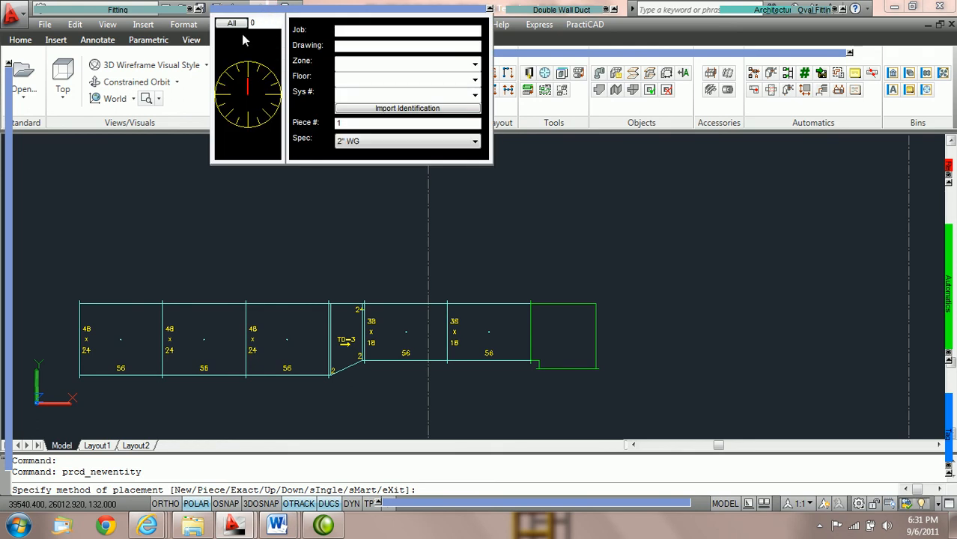
left_click(250, 125)
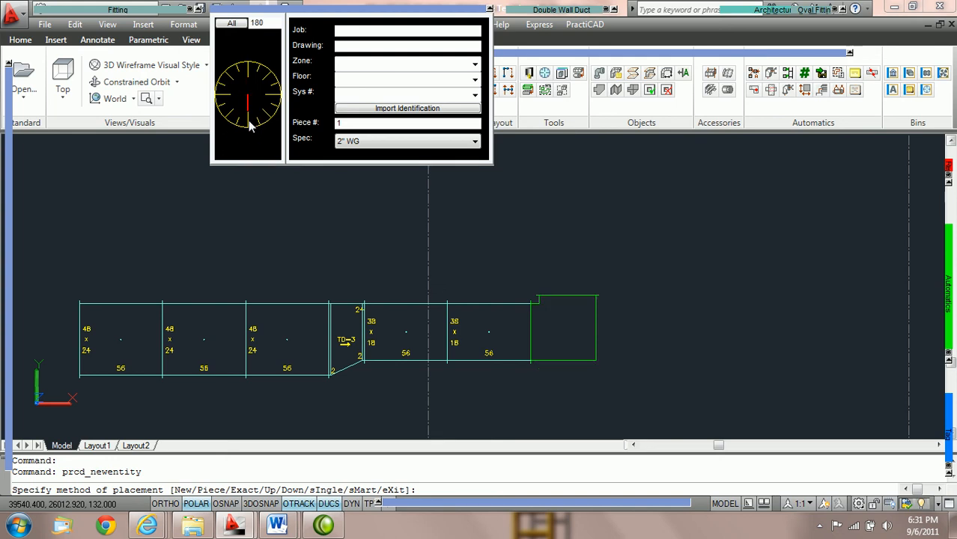
left_click(278, 215)
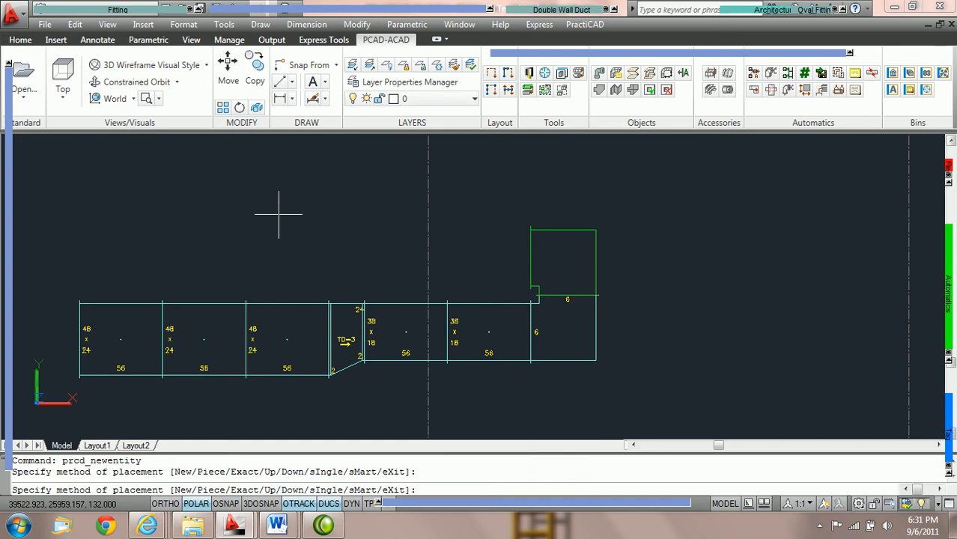
Add a second square elbow rotated to 180 so the run turns back to its original direction
left_click(280, 9)
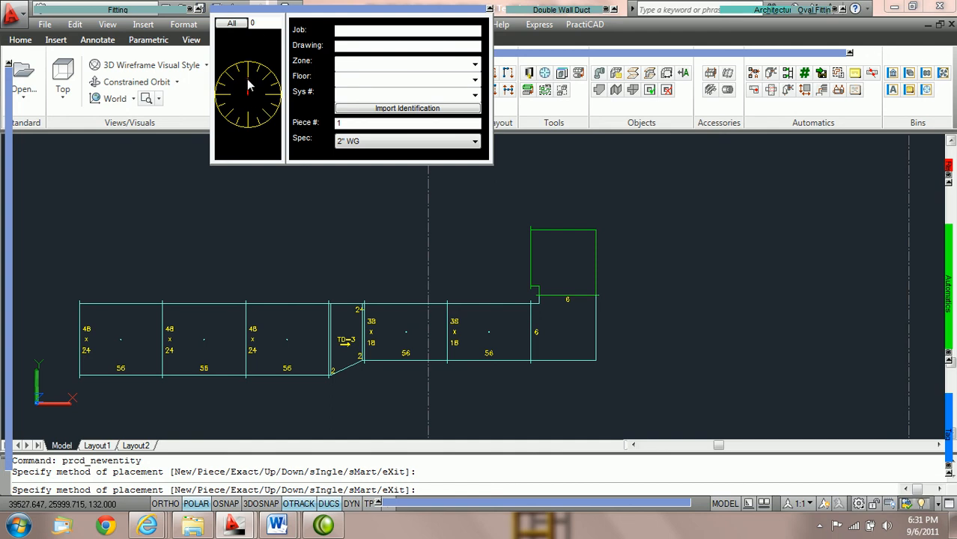
left_click(250, 122)
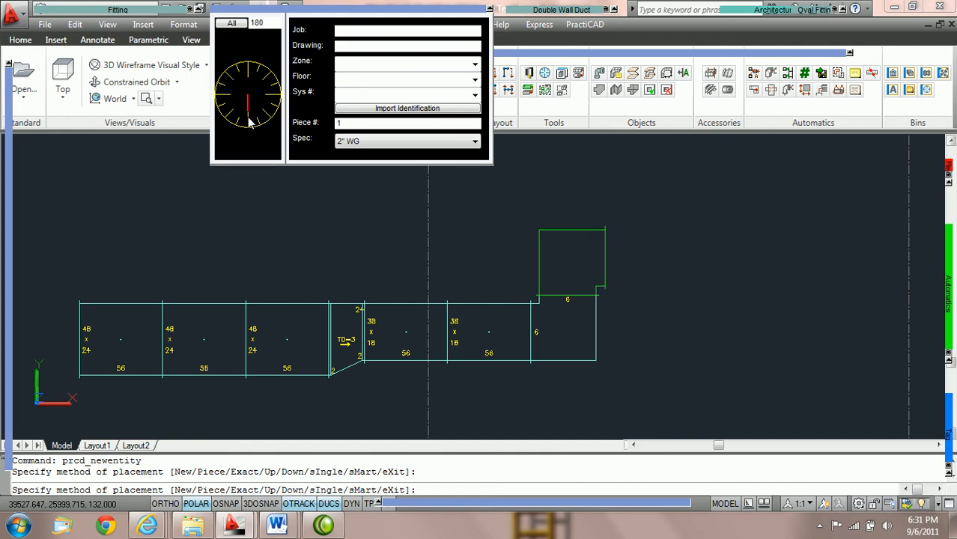
left_click(211, 208)
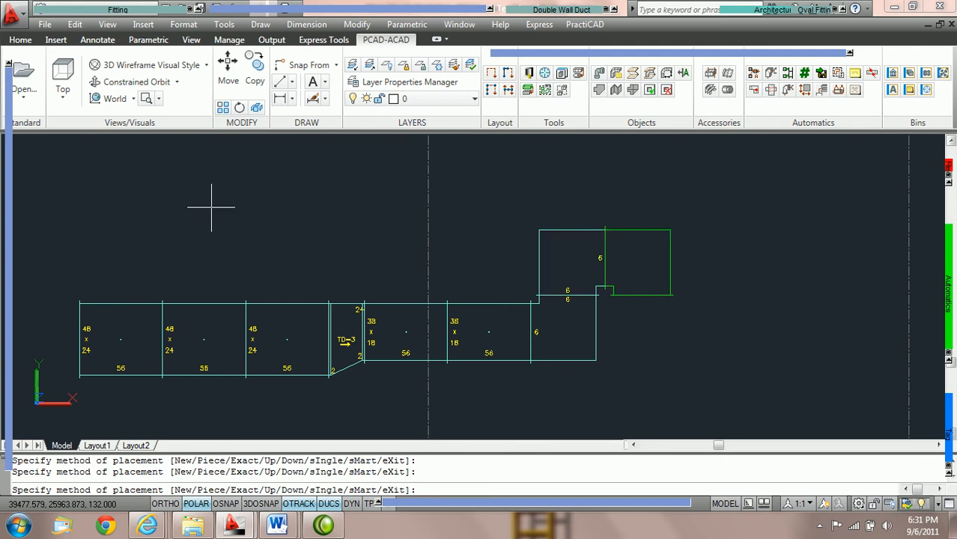
Add two 38 x 18 straight duct pieces after the second elbow and end the fitting placement
middle_click_drag(243, 174, 188, 177)
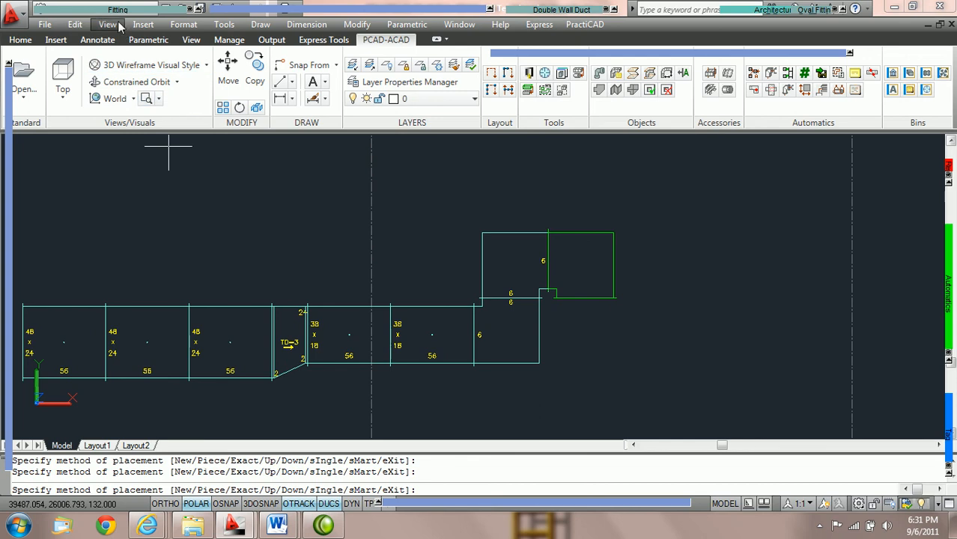
mouse_move(122, 15)
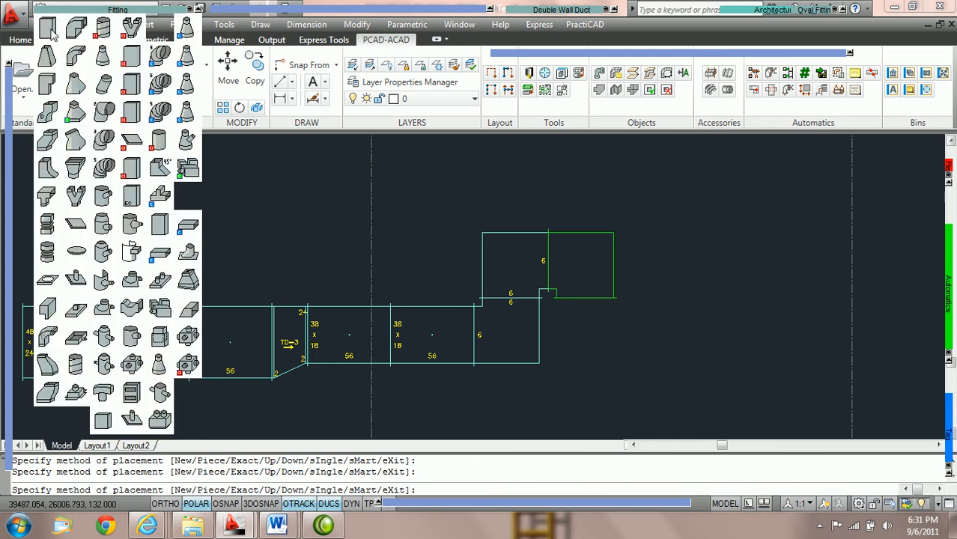
key("Escape")
key("Return")
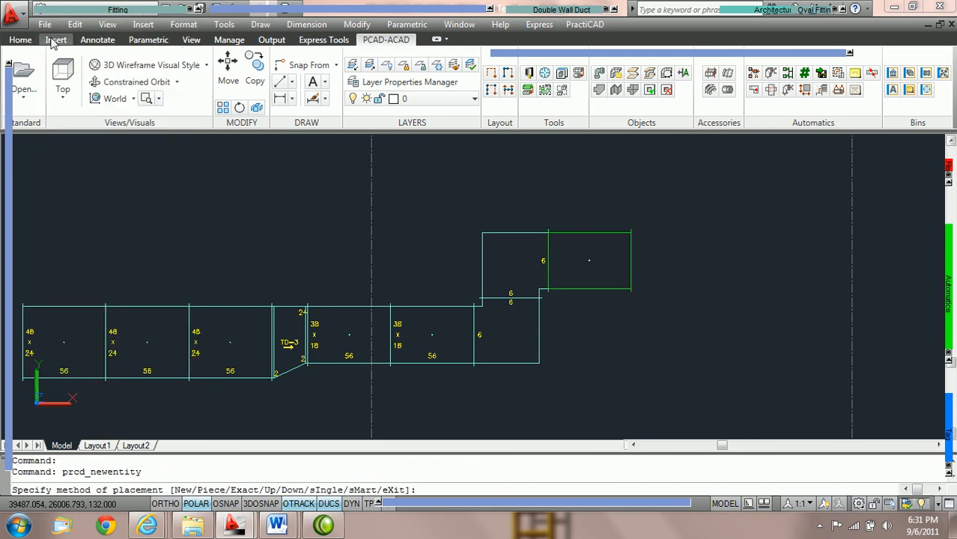
left_click(225, 186)
left_click(225, 185)
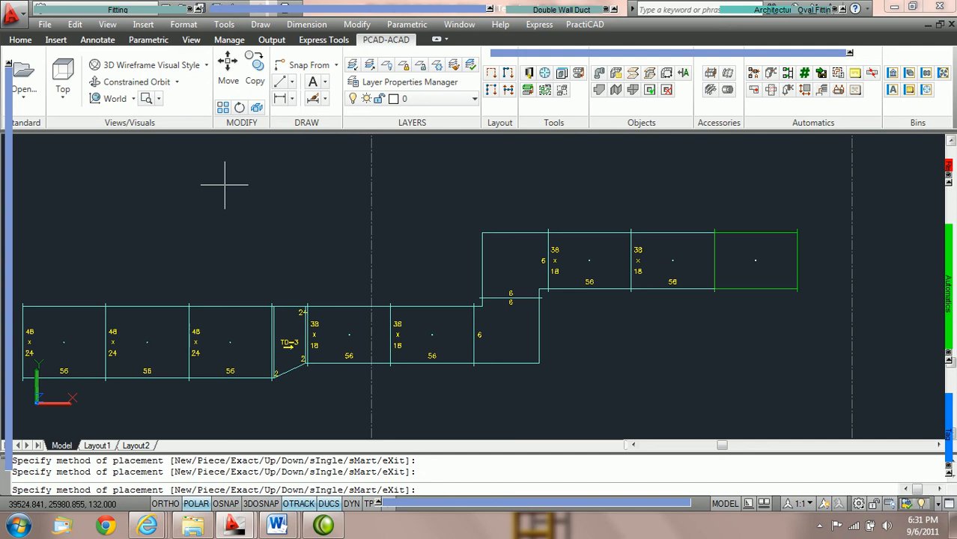
right_click(225, 184)
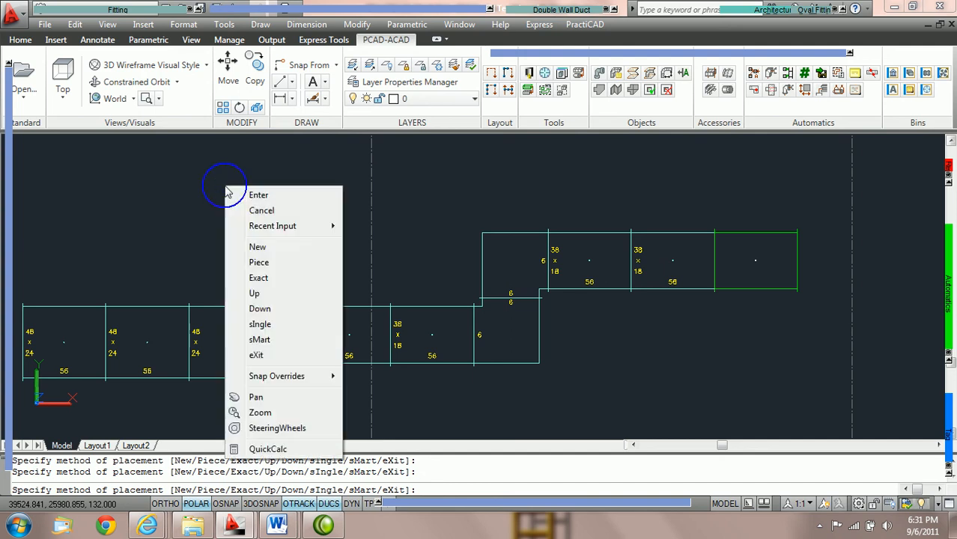
left_click(262, 210)
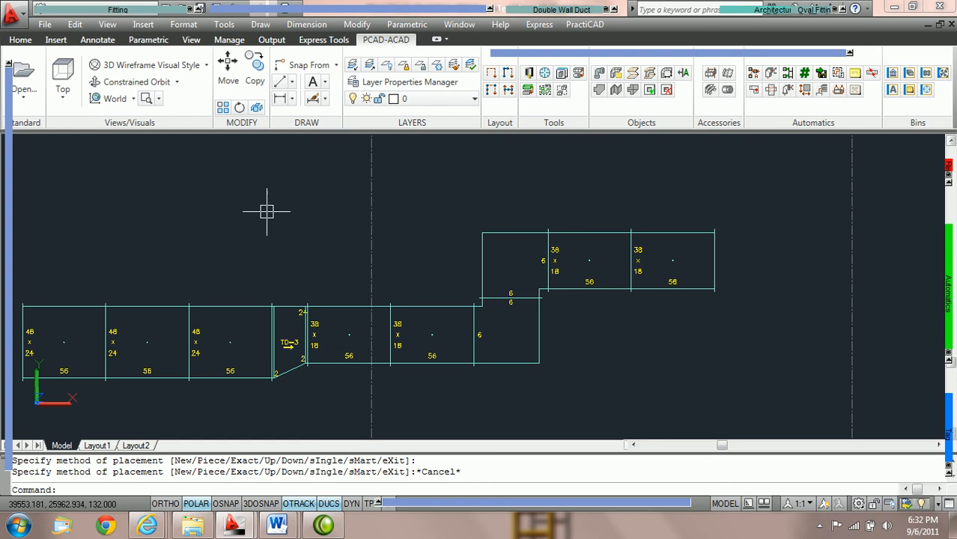